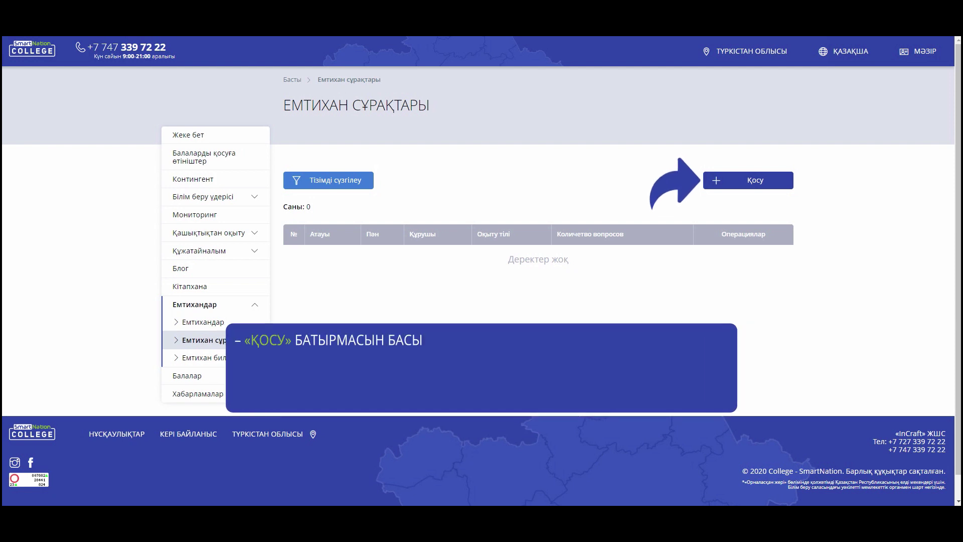
Create the exam question group "№1 Емтихан сұрақтарының тобы" with subject Дүниежүзілік тарихы and teaching language қазақ.
{"action": "left_click", "coordinate": [782, 186]}
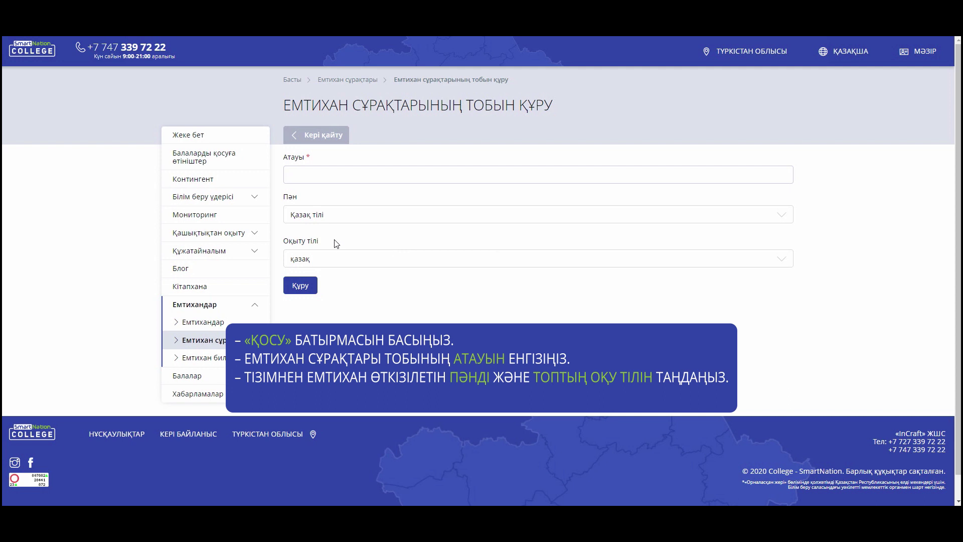
{"action": "left_click", "coordinate": [318, 175]}
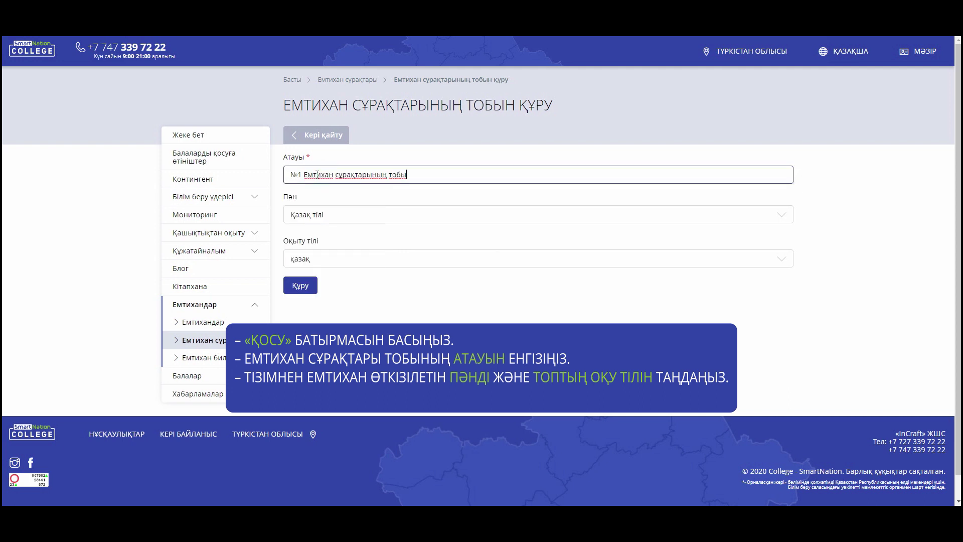
{"action": "left_click", "coordinate": [463, 321]}
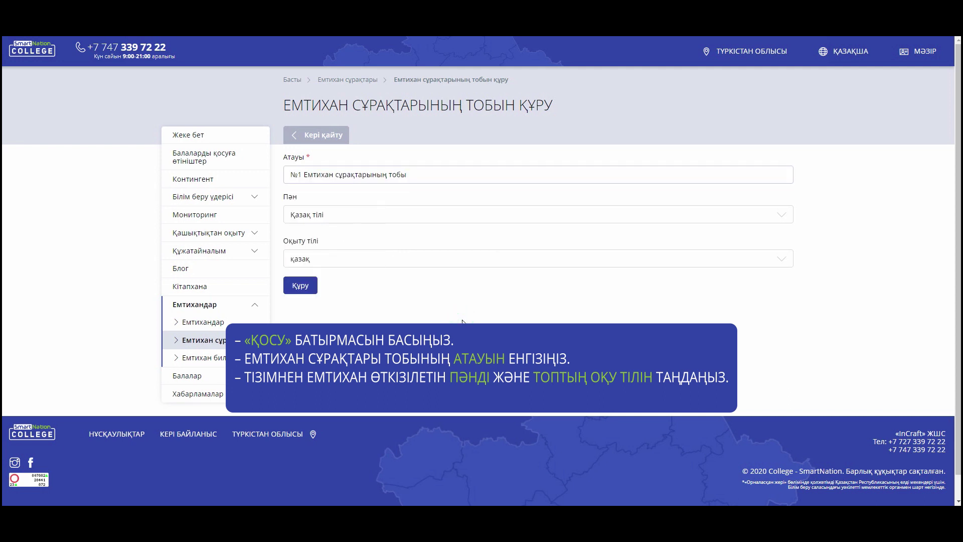
{"action": "left_click", "coordinate": [787, 219]}
{"action": "left_click", "coordinate": [490, 274]}
{"action": "left_click", "coordinate": [383, 263]}
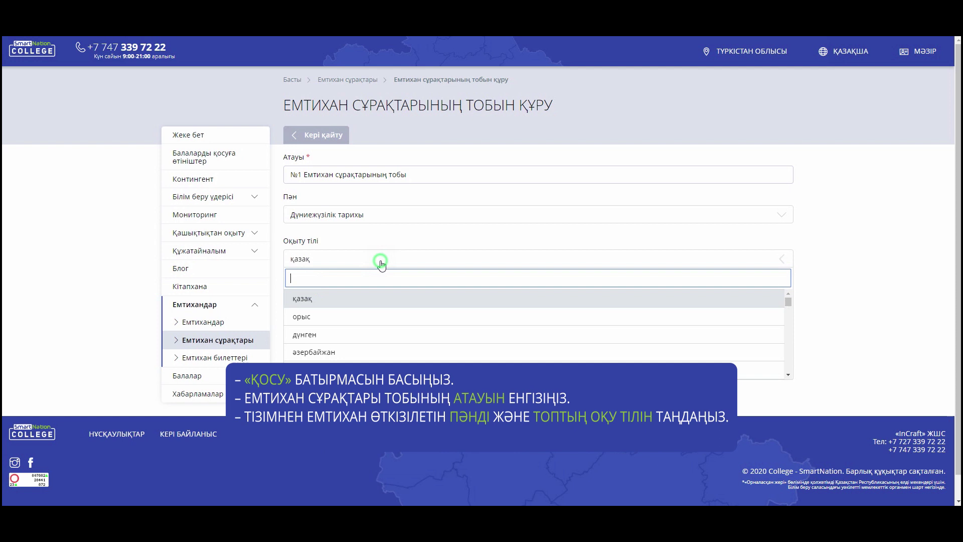
{"action": "left_click", "coordinate": [367, 305]}
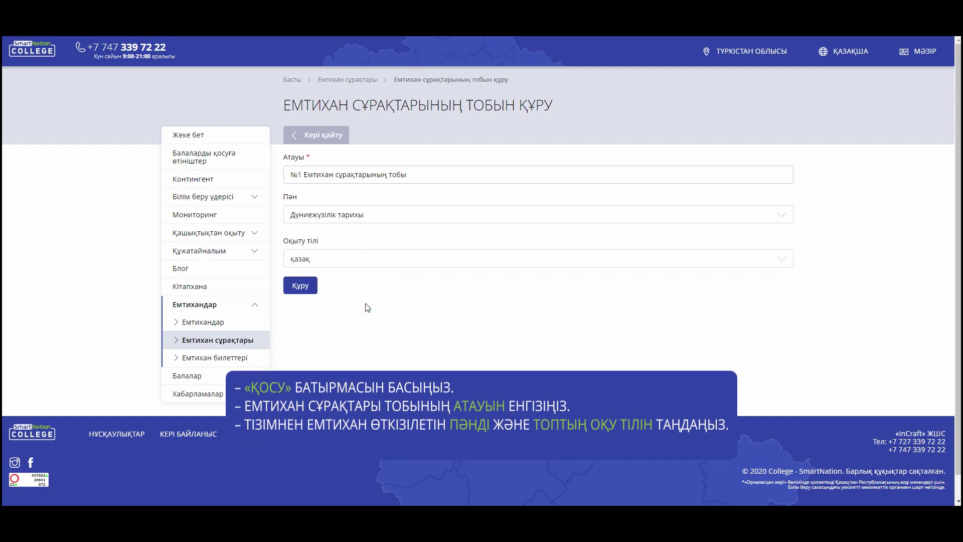
{"action": "left_click", "coordinate": [312, 291]}
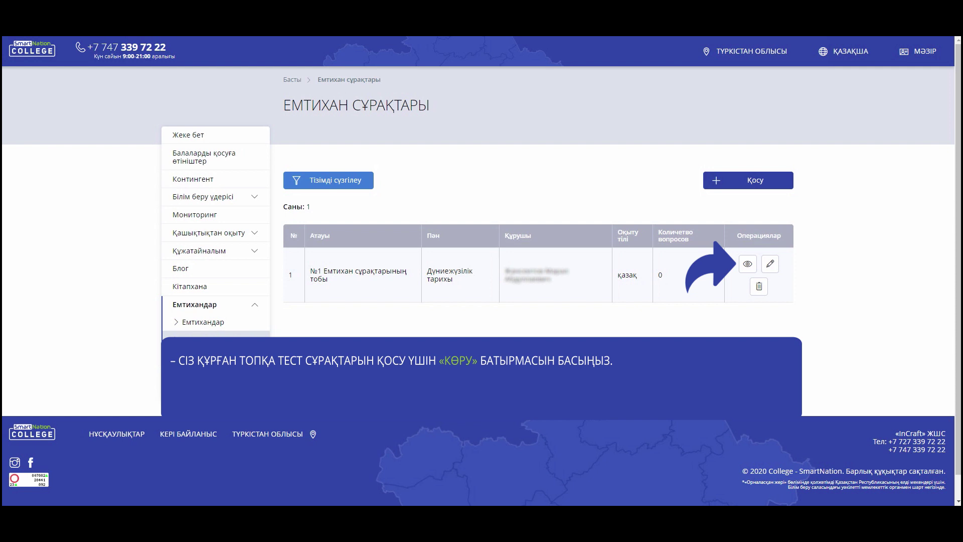
Start a new question in the created group with the text "1914 жылы 20 тамызда немістер қай жерді басып алды?".
{"action": "left_click", "coordinate": [748, 264]}
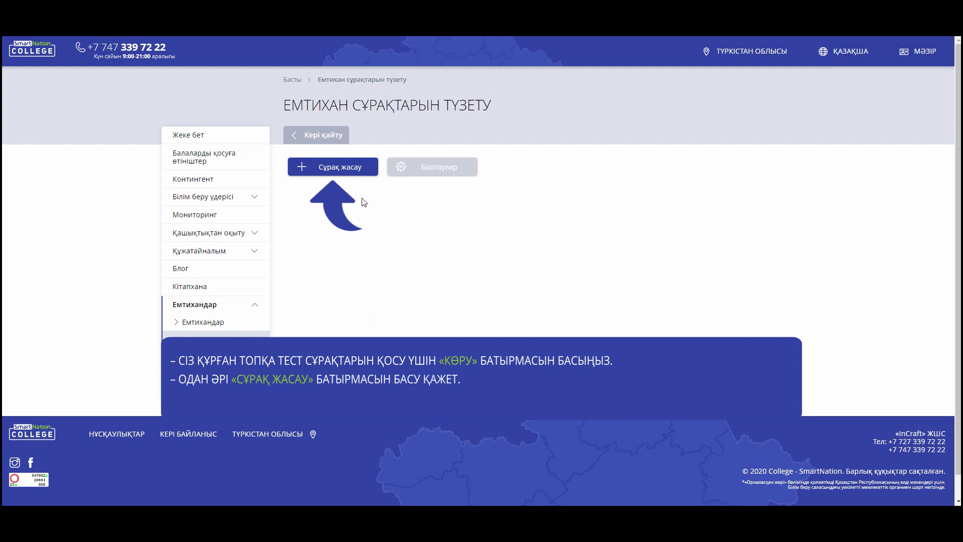
{"action": "left_click", "coordinate": [371, 171]}
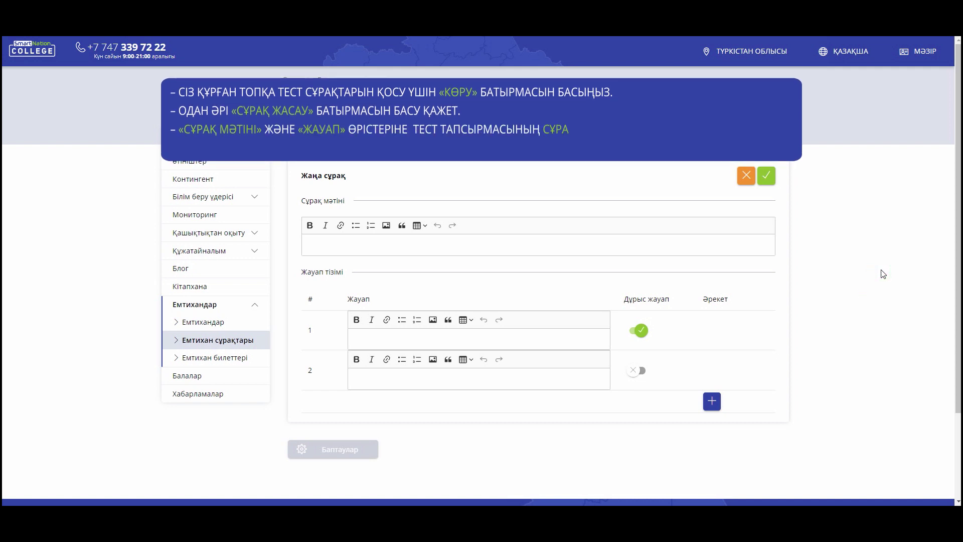
{"action": "left_click", "coordinate": [856, 236]}
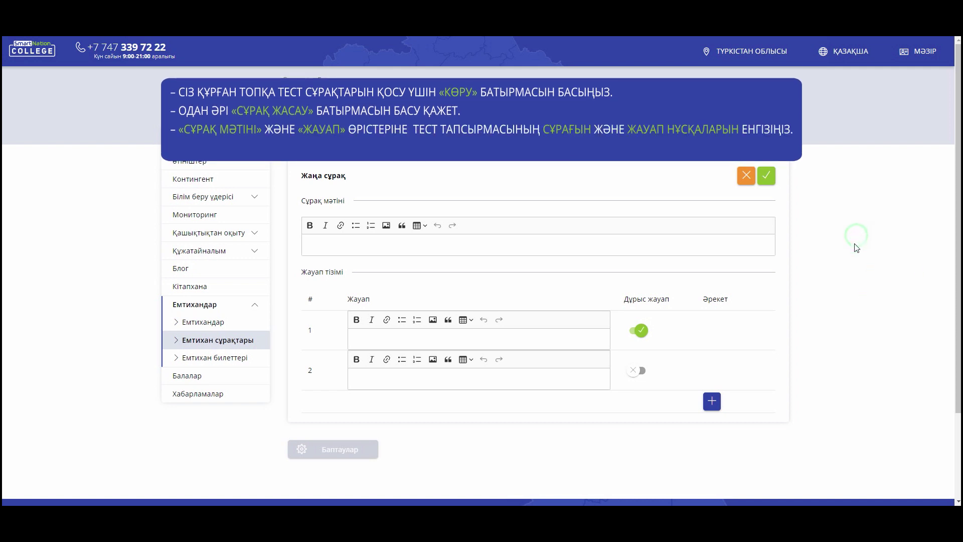
{"action": "left_click", "coordinate": [344, 244]}
{"action": "type", "text": "1914 жылы 20 тамызда немістер қай жерді басып алды?"}
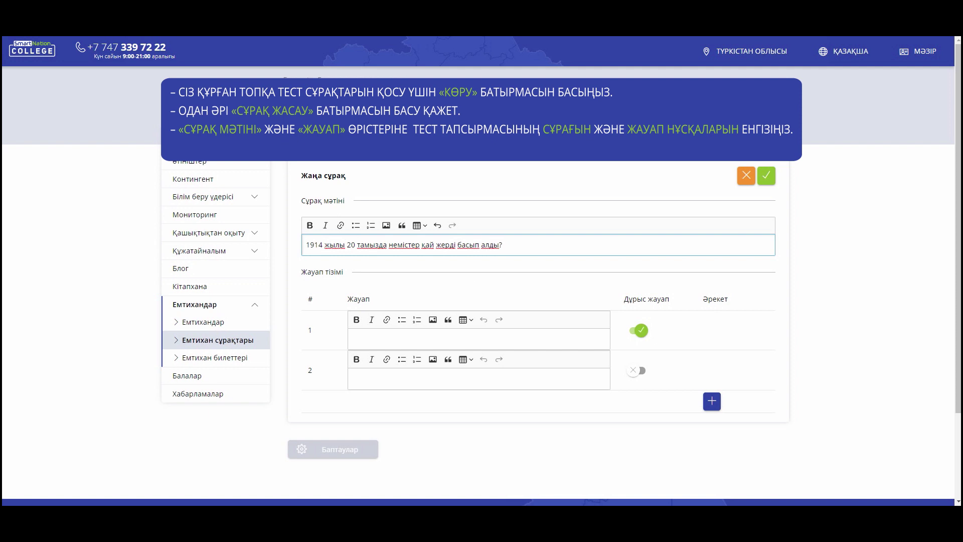
Fill in the first two answer options of the question with Англия and Эльзас.
{"action": "key", "text": "alt+Tab"}
{"action": "left_click", "coordinate": [479, 341]}
{"action": "key", "text": "alt+Tab"}
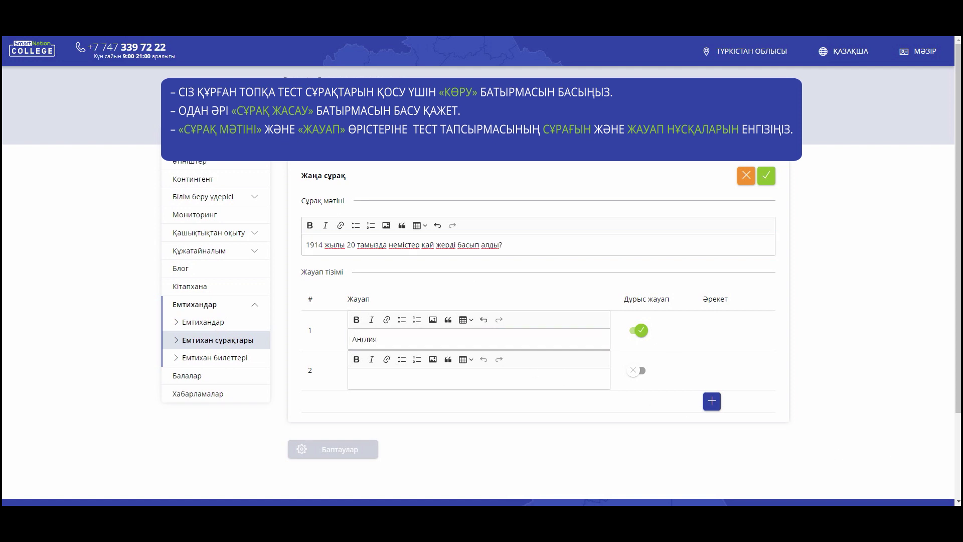
{"action": "left_click", "coordinate": [414, 379]}
{"action": "key", "text": "alt+Tab"}
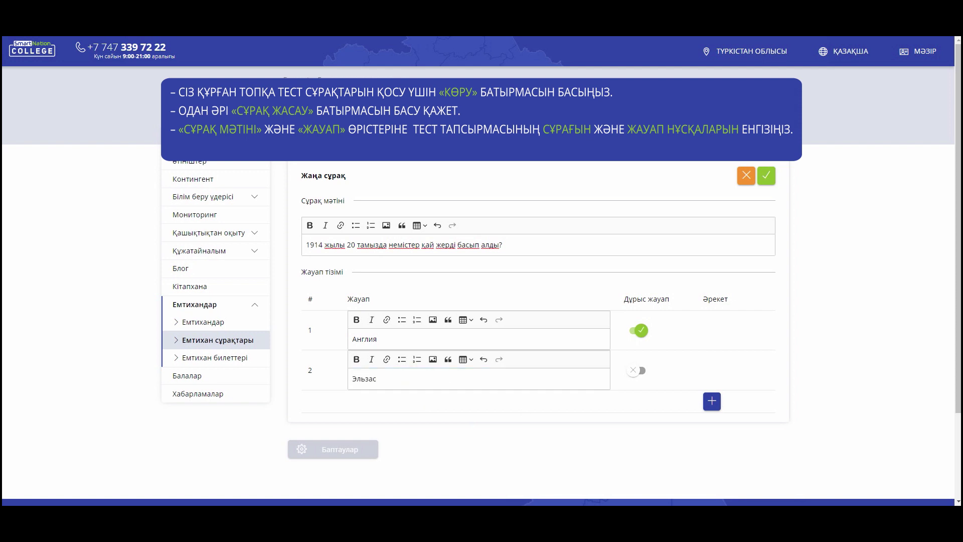
Add a third answer option Париж and a fourth answer option Ресей to the question.
{"action": "left_click", "coordinate": [712, 401]}
{"action": "left_click", "coordinate": [392, 422]}
{"action": "type", "text": "Париж"}
{"action": "key", "text": "alt+Tab"}
{"action": "left_click", "coordinate": [712, 441]}
{"action": "left_click", "coordinate": [388, 458]}
{"action": "type", "text": "Ресей"}
{"action": "key", "text": "alt+Tab"}
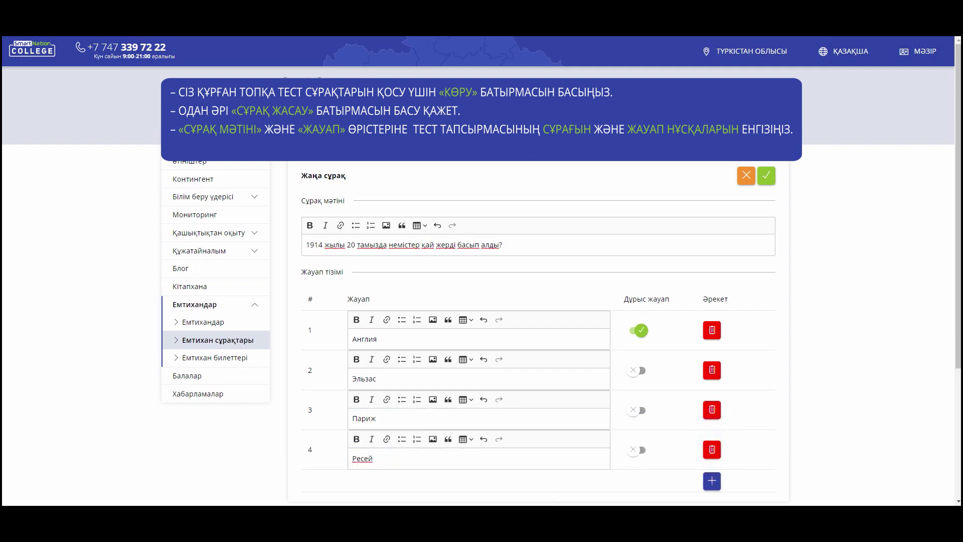
Add a fifth answer option Брюссель to the question.
{"action": "left_click", "coordinate": [712, 480]}
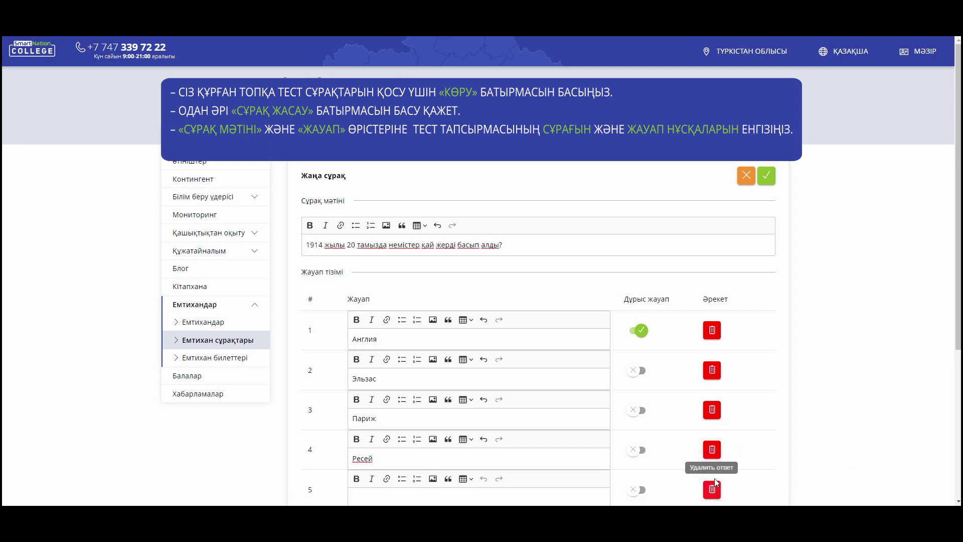
{"action": "scroll", "coordinate": [631, 338], "scroll_direction": "down", "scroll_amount": 4}
{"action": "left_click", "coordinate": [384, 271]}
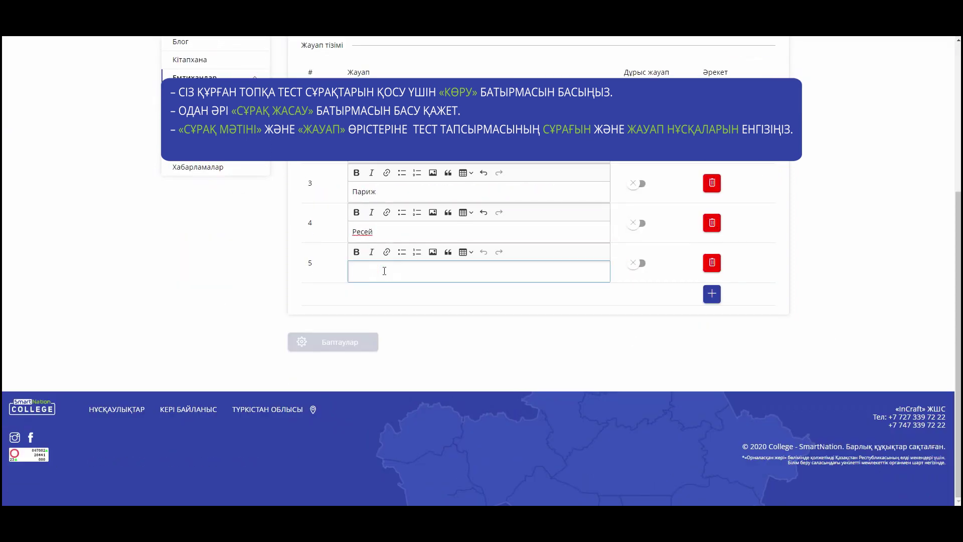
{"action": "left_click", "coordinate": [919, 302]}
Mark Брюссель as the correct answer and save the question.
{"action": "left_click_drag", "start_coordinate": [958, 289], "coordinate": [959, 204]}
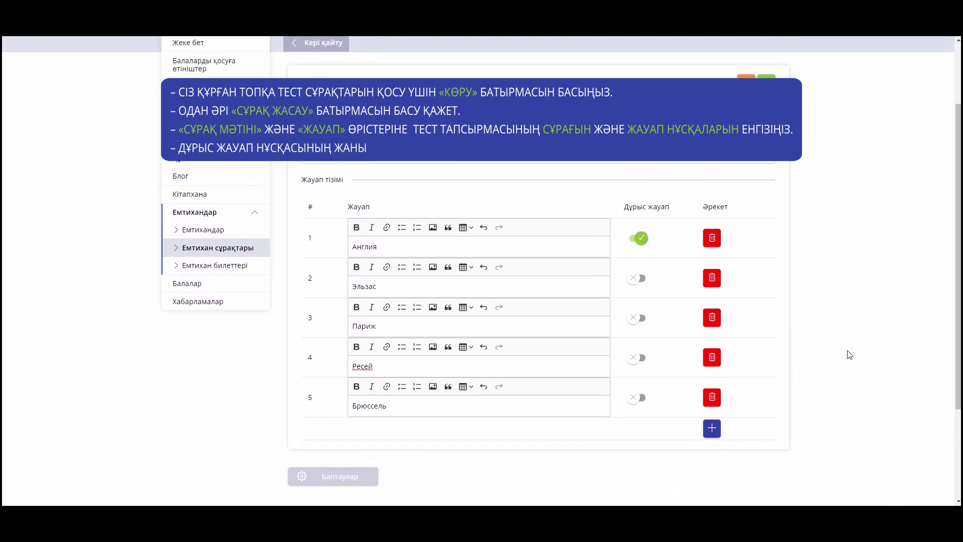
{"action": "left_click", "coordinate": [872, 344]}
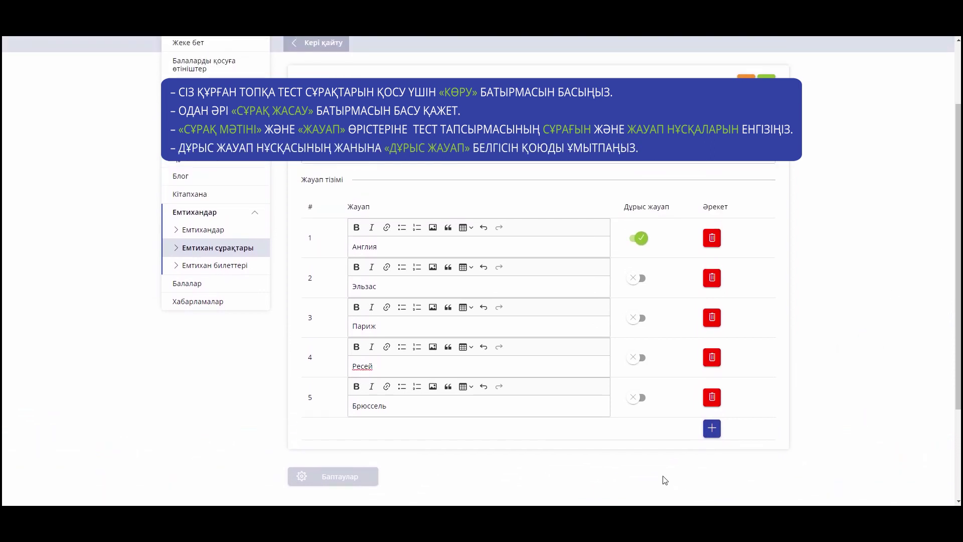
{"action": "left_click", "coordinate": [643, 397]}
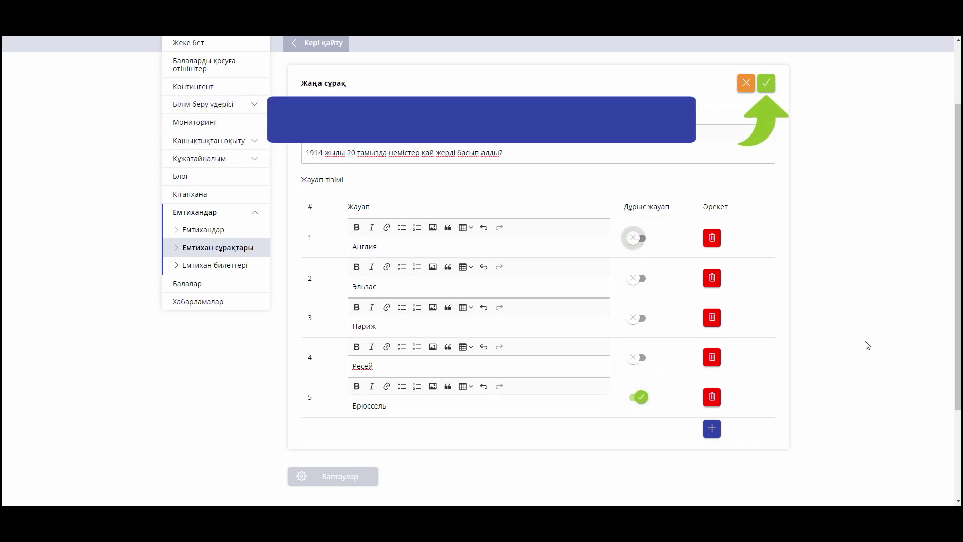
{"action": "left_click", "coordinate": [766, 84]}
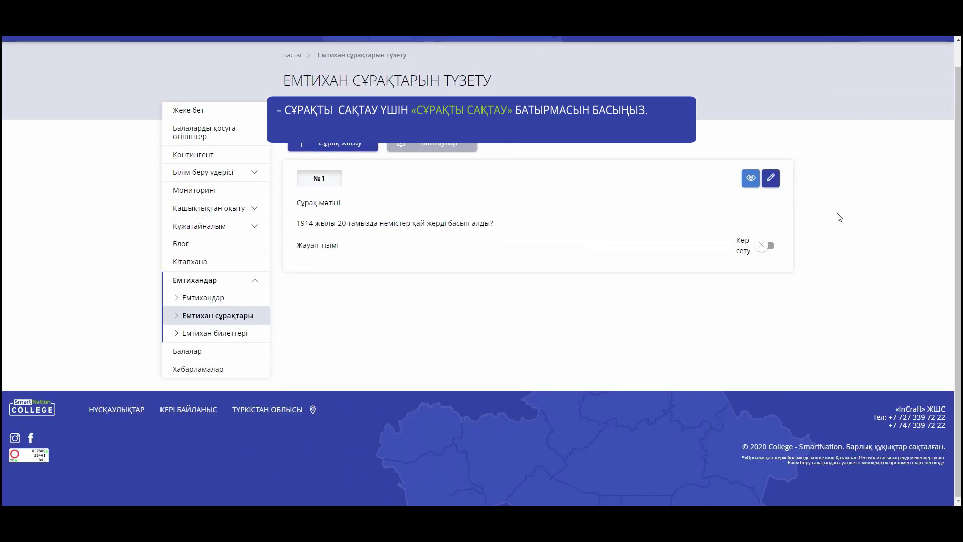
Show the saved question's answer list and review the group's questions with their correct answers.
{"action": "left_click", "coordinate": [766, 245]}
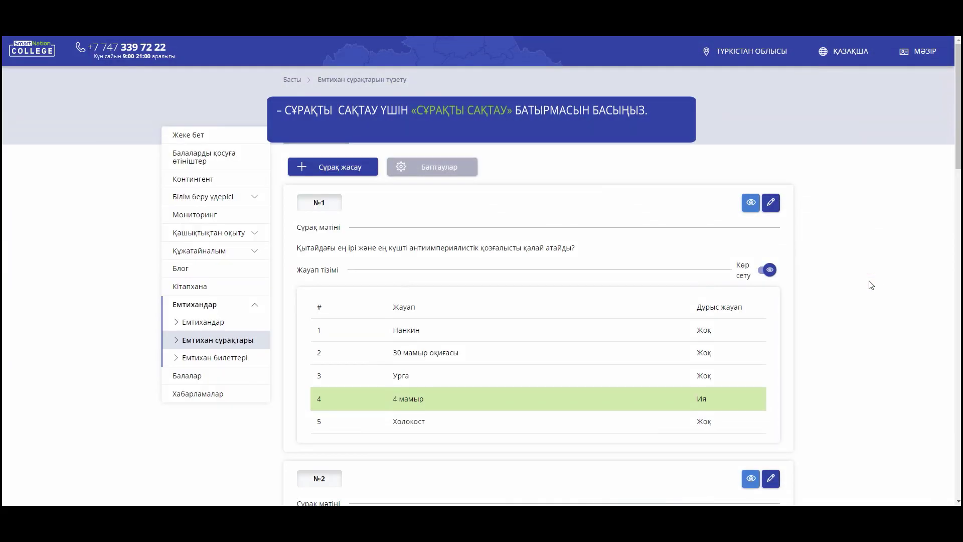
{"action": "scroll", "coordinate": [868, 293], "scroll_direction": "down", "scroll_amount": 6}
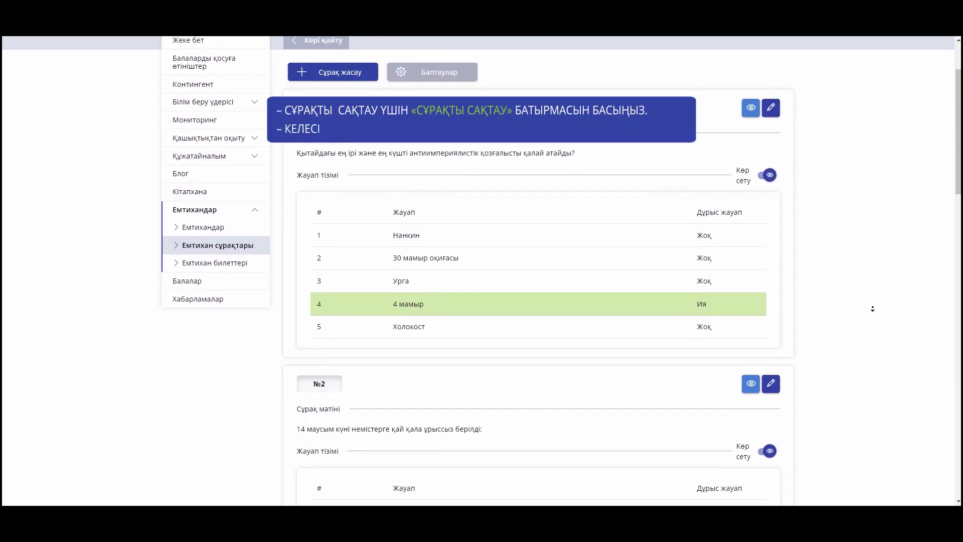
{"action": "scroll", "coordinate": [874, 311], "scroll_direction": "down", "scroll_amount": 8}
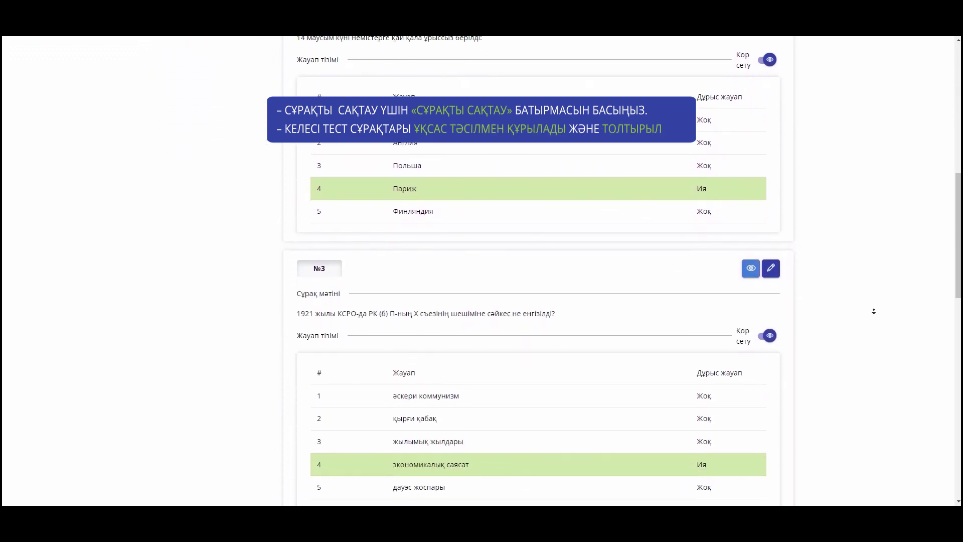
{"action": "scroll", "coordinate": [873, 311], "scroll_direction": "down", "scroll_amount": 8}
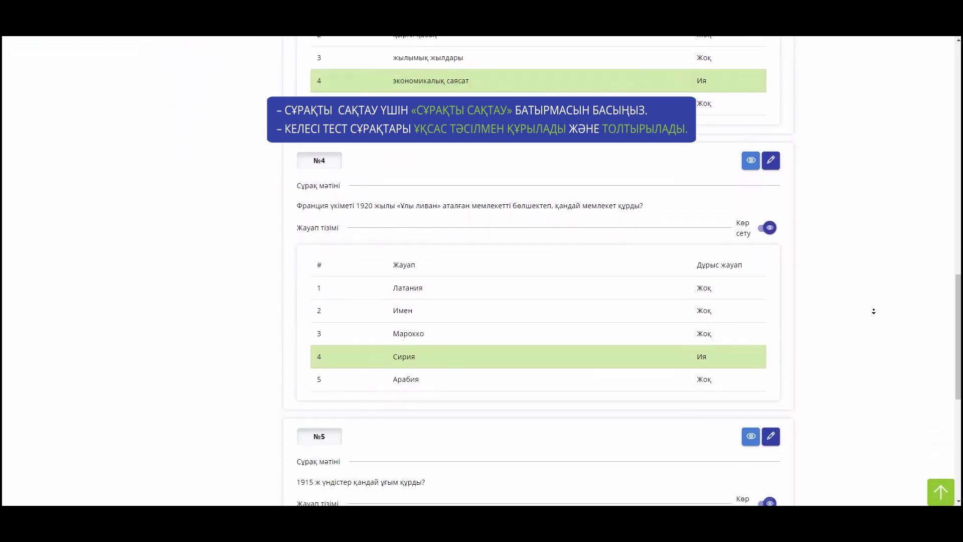
{"action": "scroll", "coordinate": [873, 311], "scroll_direction": "down", "scroll_amount": 2}
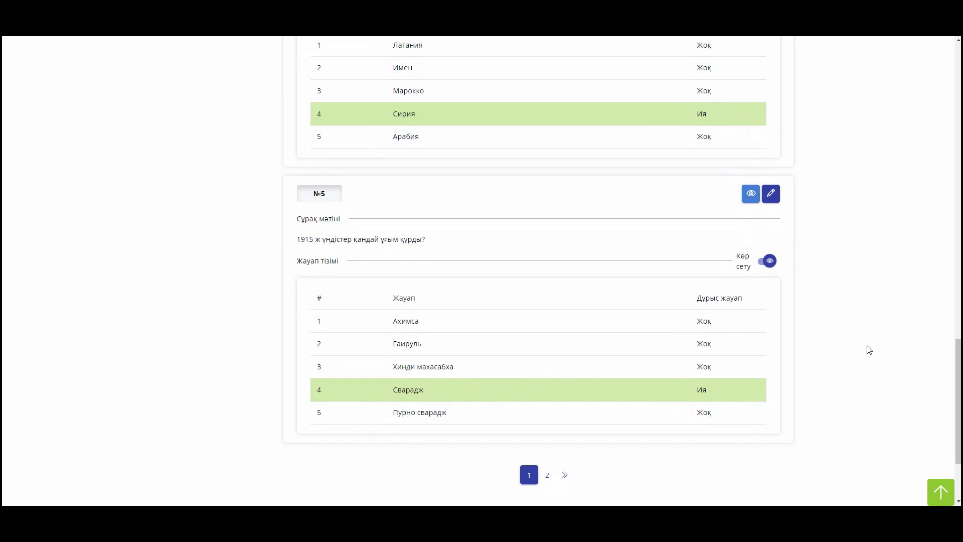
{"action": "scroll", "coordinate": [867, 345], "scroll_direction": "up", "scroll_amount": 20}
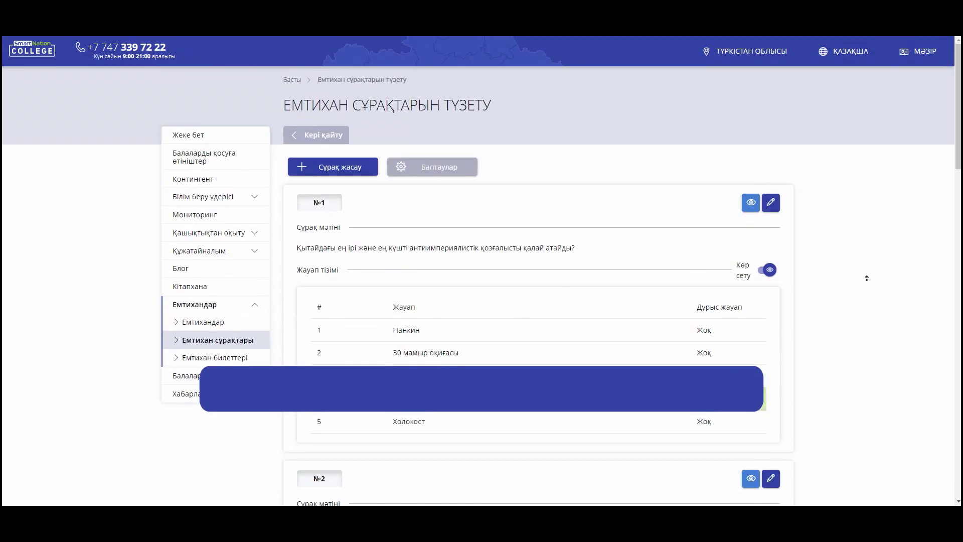
Go to the Емтихандар exams section and start adding a new exam.
{"action": "left_click", "coordinate": [921, 51]}
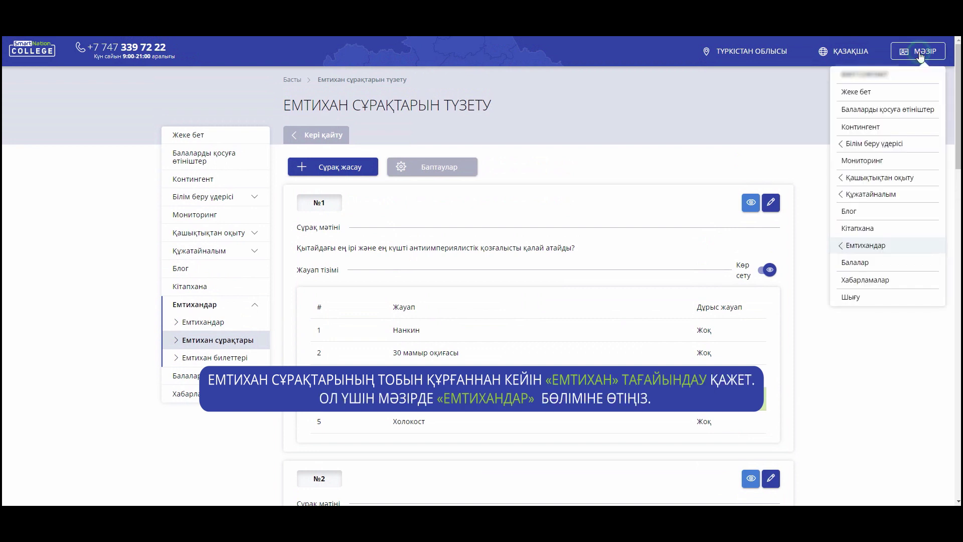
{"action": "left_click", "coordinate": [873, 245]}
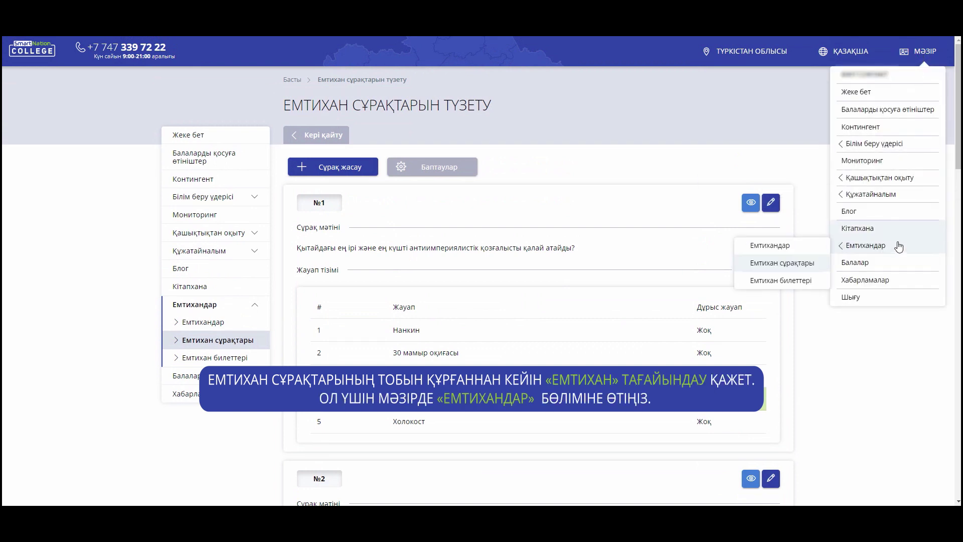
{"action": "left_click", "coordinate": [809, 246]}
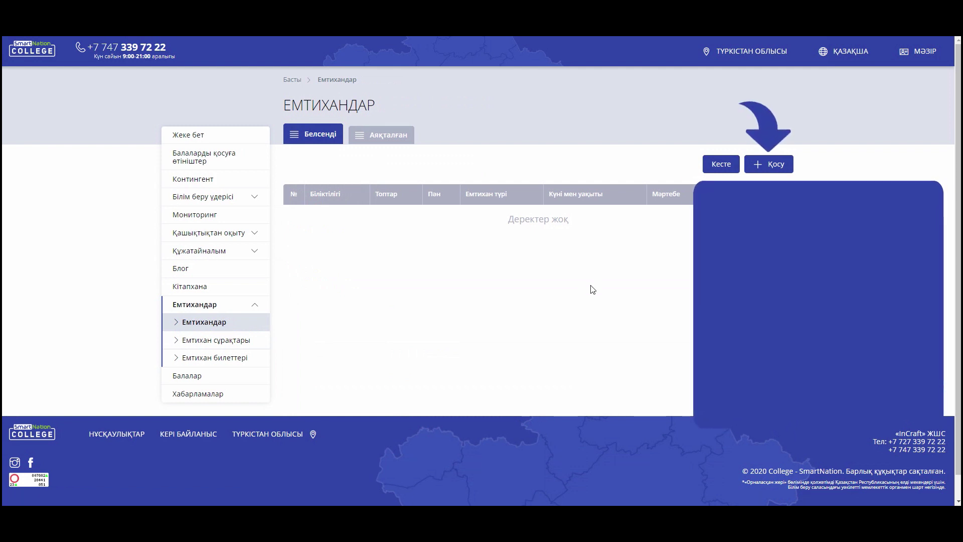
{"action": "left_click", "coordinate": [789, 172]}
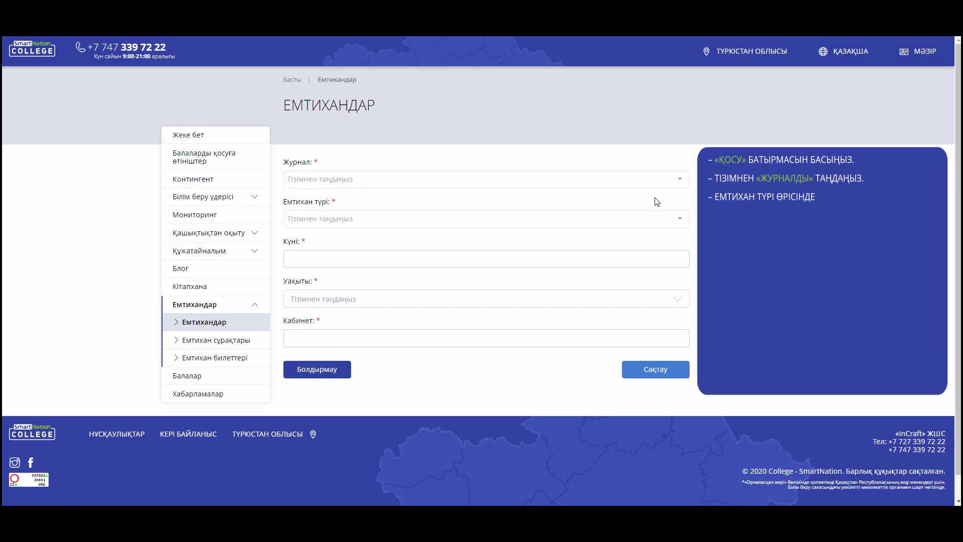
Choose the journal Индивидуальный журнал 1 (история мира) and the exam type "college.snation.kz платформасында тестілеу түрінде".
{"action": "left_click", "coordinate": [659, 182]}
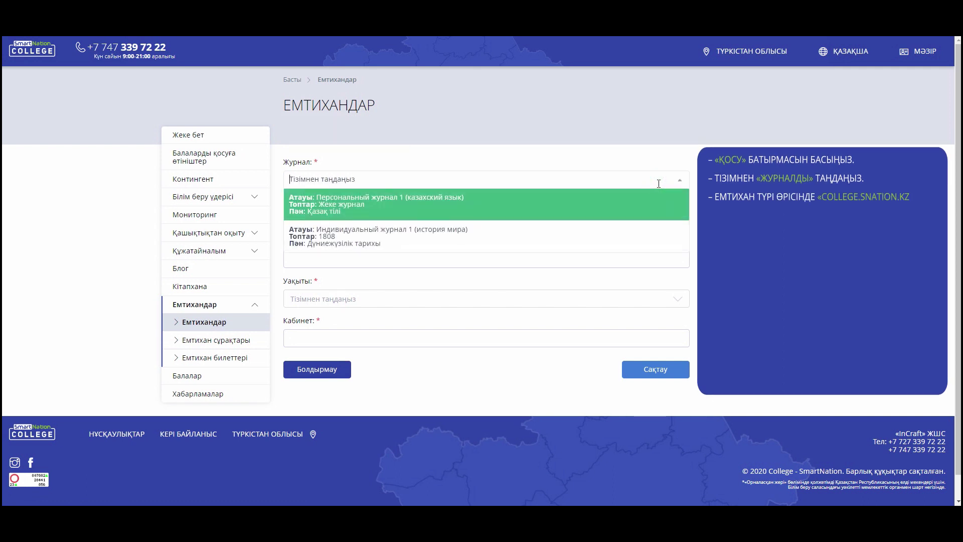
{"action": "left_click", "coordinate": [588, 231]}
{"action": "left_click", "coordinate": [487, 239]}
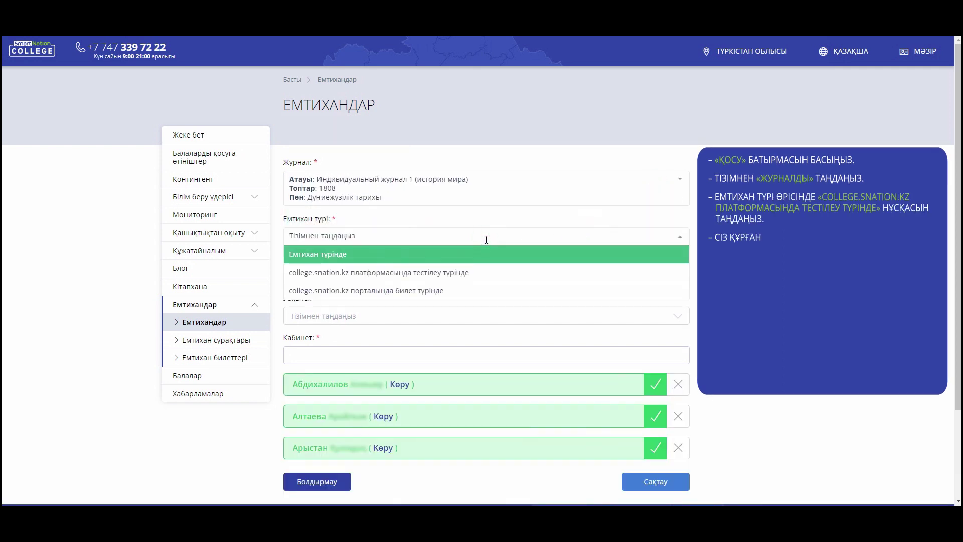
{"action": "left_click", "coordinate": [492, 272]}
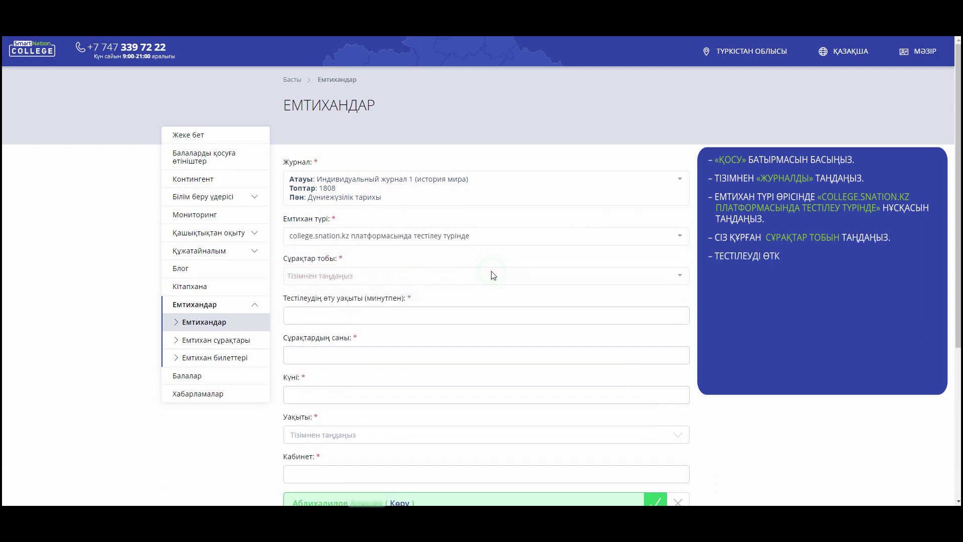
Assign the question group "№1 Емтихан сұрақтарының тобы" to the exam and set the testing time to 30 minutes.
{"action": "left_click", "coordinate": [469, 277]}
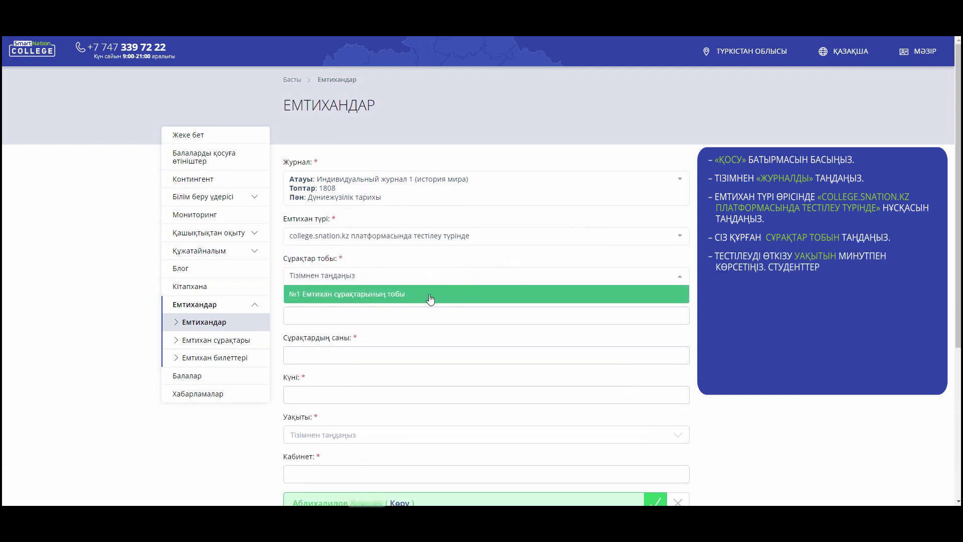
{"action": "left_click", "coordinate": [430, 298]}
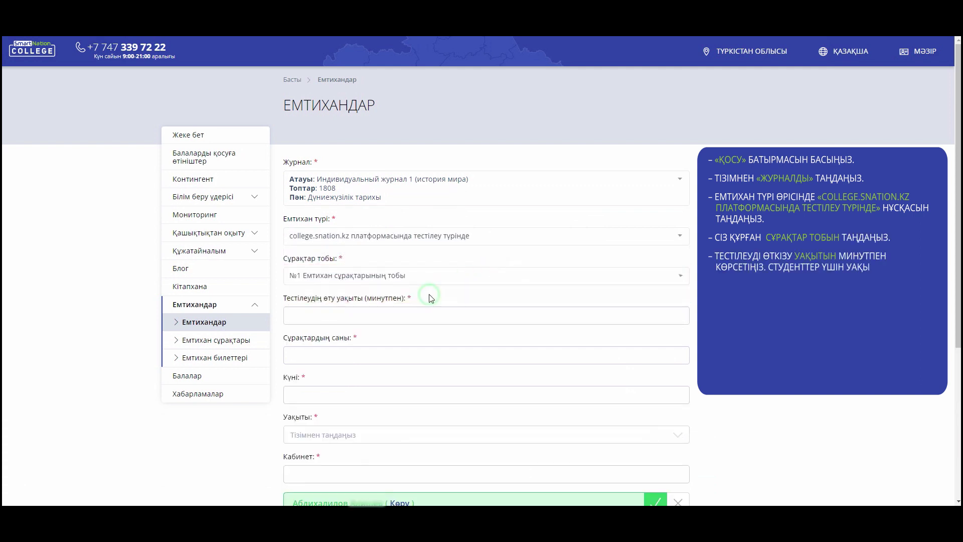
{"action": "left_click", "coordinate": [380, 320]}
{"action": "type", "text": "30"}
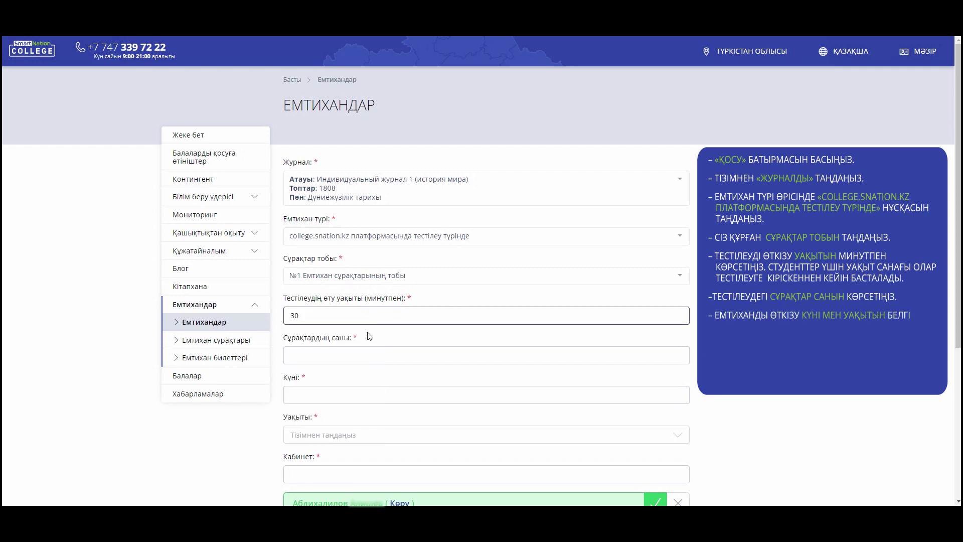
Set the number of test questions to 25 and the exam date to 04.05.2020.
{"action": "left_click", "coordinate": [327, 360]}
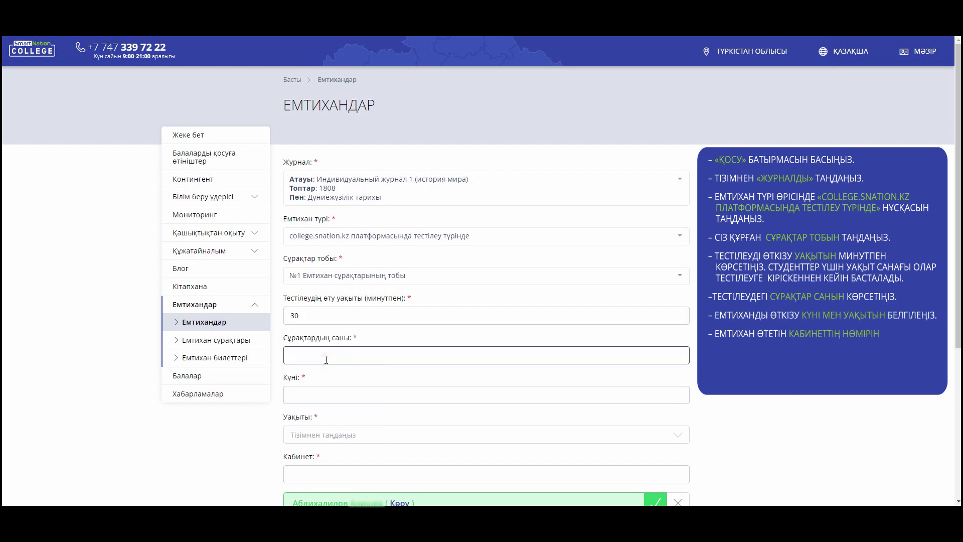
{"action": "left_click", "coordinate": [312, 398]}
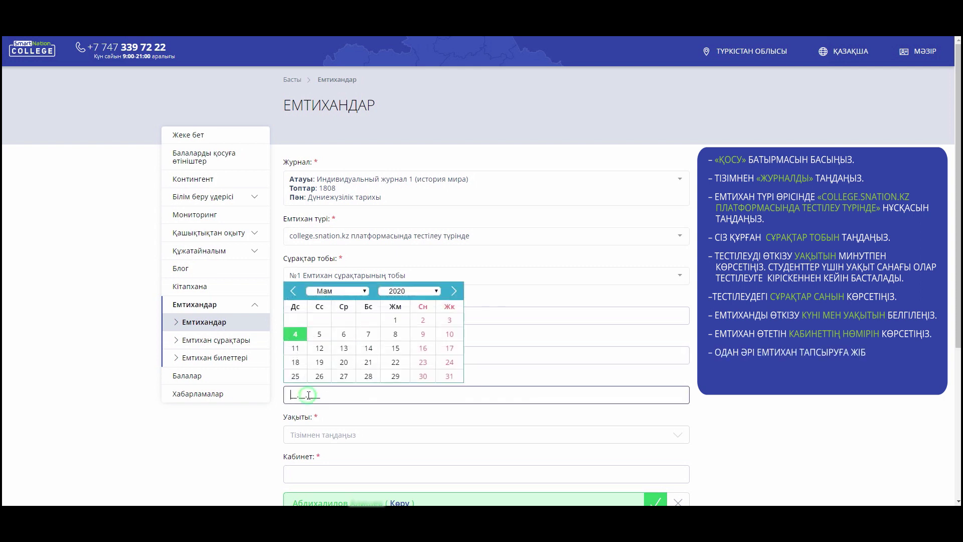
{"action": "left_click", "coordinate": [297, 341]}
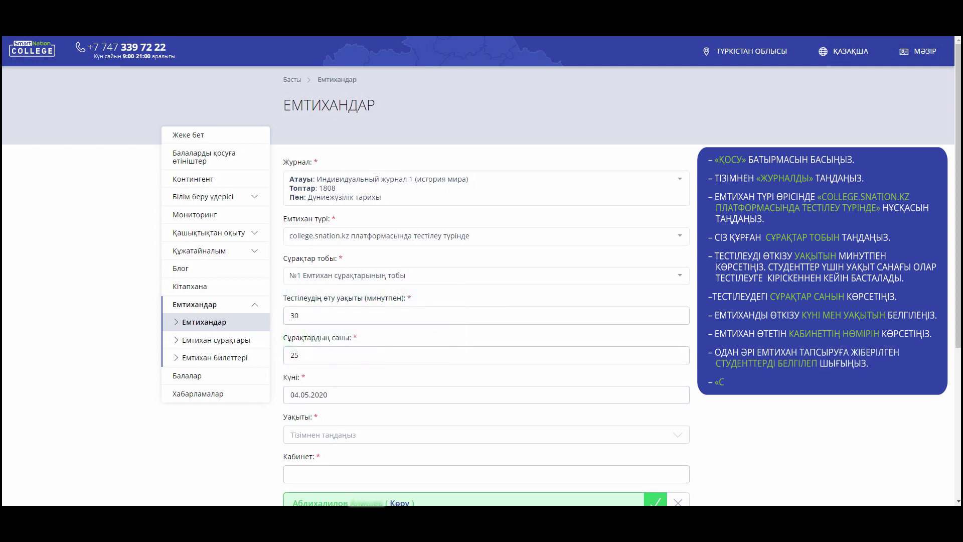
Set the exam's start time to 12:00 and its room to 202.
{"action": "scroll", "coordinate": [482, 271], "scroll_direction": "down", "scroll_amount": 3}
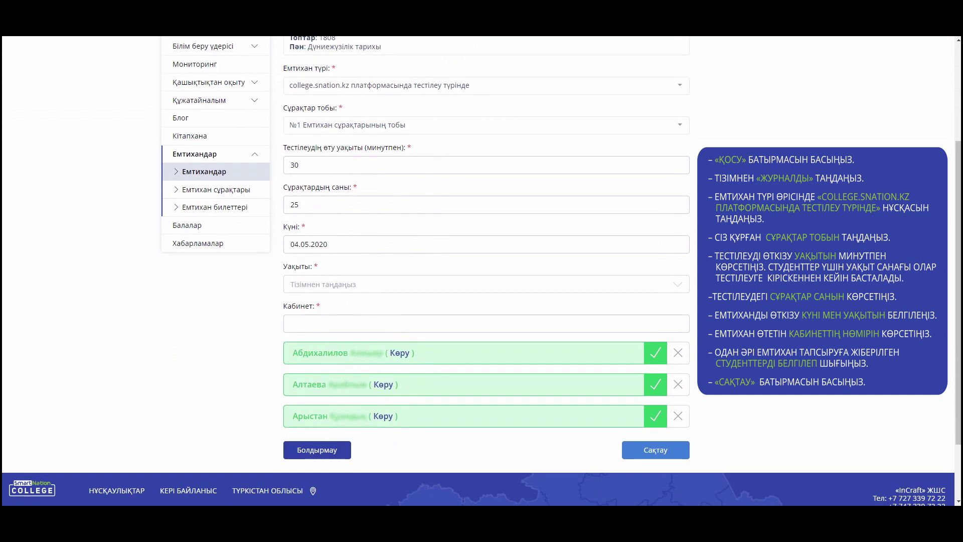
{"action": "left_click", "coordinate": [375, 286]}
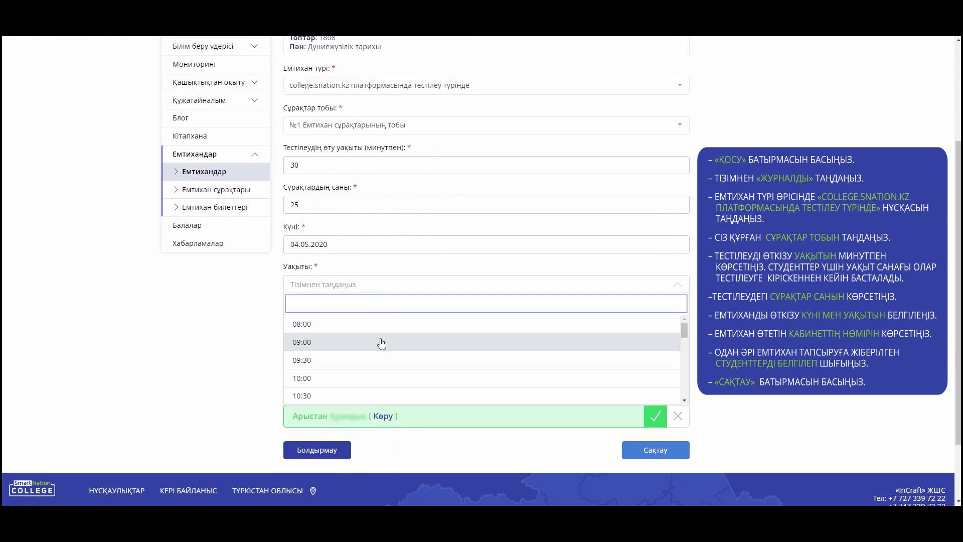
{"action": "scroll", "coordinate": [381, 343], "scroll_direction": "down", "scroll_amount": 3}
{"action": "left_click", "coordinate": [359, 330]}
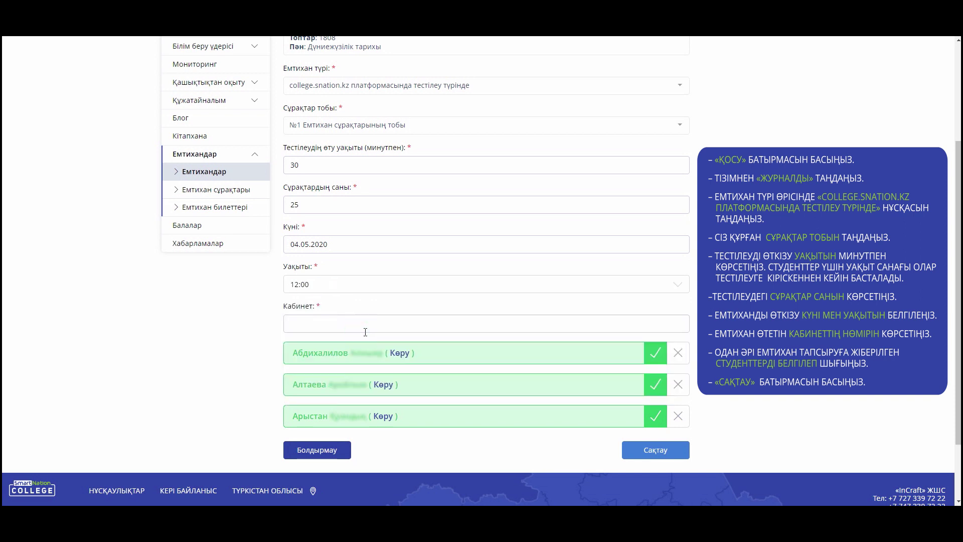
{"action": "left_click", "coordinate": [354, 327]}
{"action": "type", "text": "202"}
{"action": "left_click", "coordinate": [346, 366]}
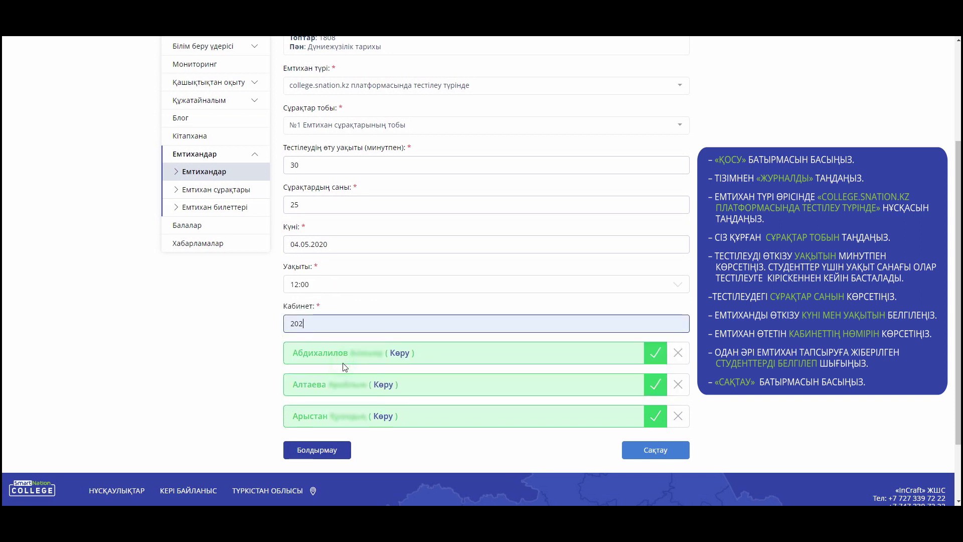
Exclude the first and third listed students from the exam, keep the second one admitted, and save the exam.
{"action": "left_click", "coordinate": [676, 357]}
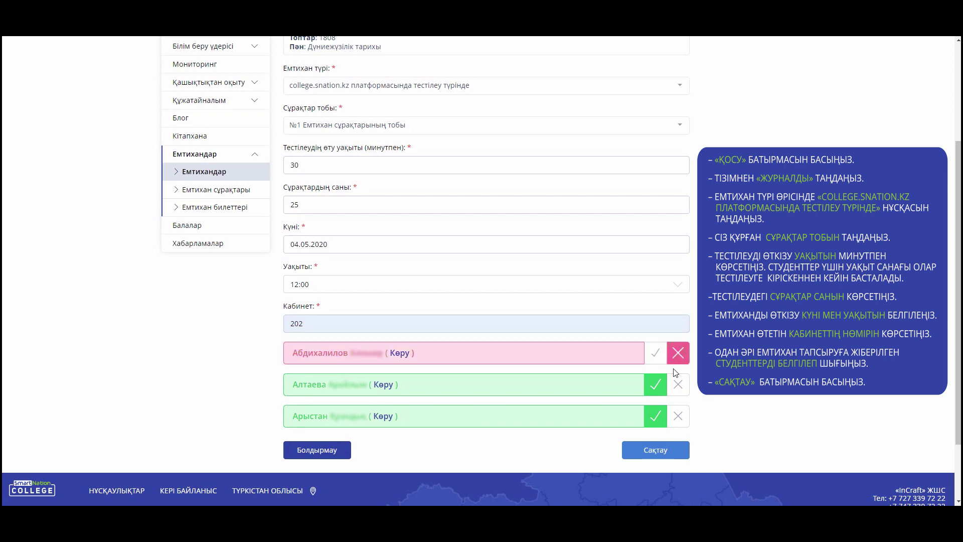
{"action": "left_click", "coordinate": [678, 422]}
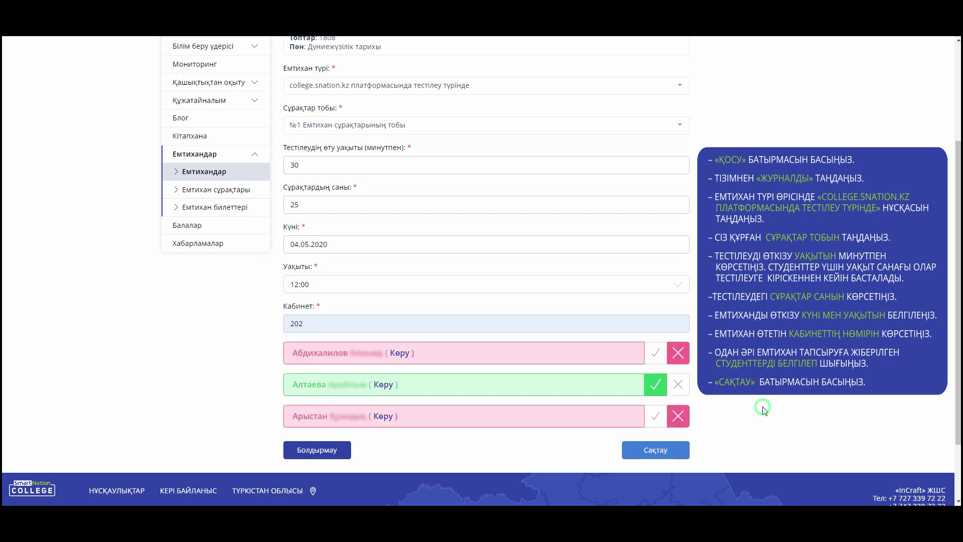
{"action": "left_click", "coordinate": [669, 452]}
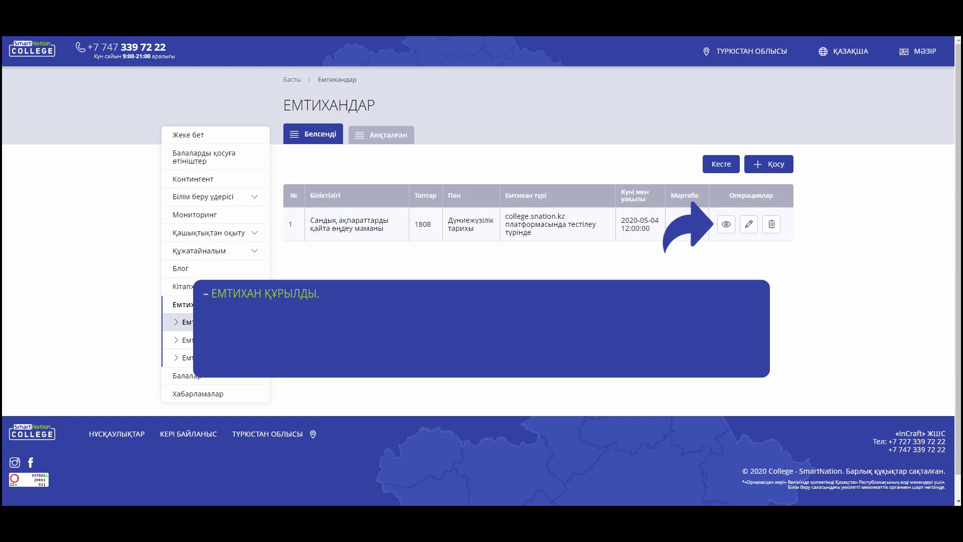
View the newly created exam's details and start the exam, confirming the admitted candidate.
{"action": "left_click", "coordinate": [727, 227]}
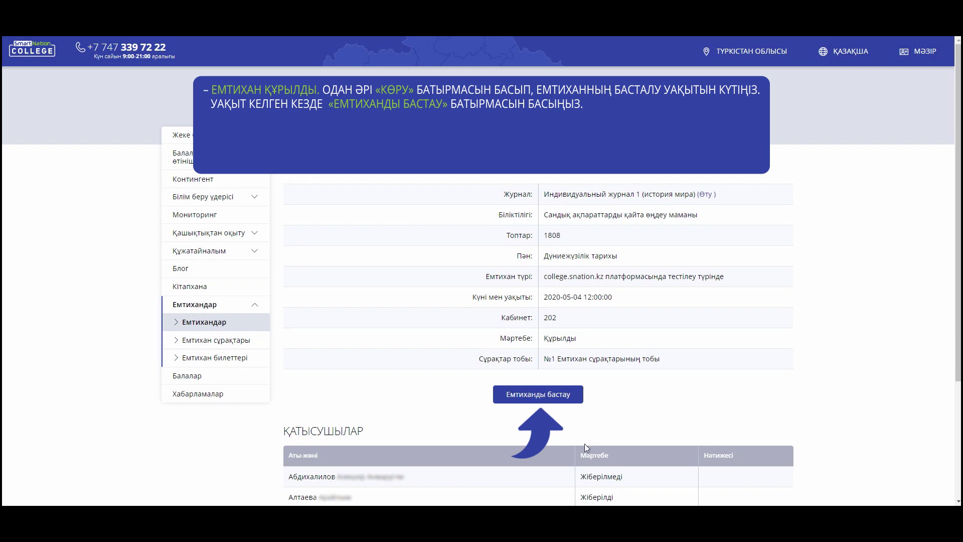
{"action": "left_click", "coordinate": [573, 396]}
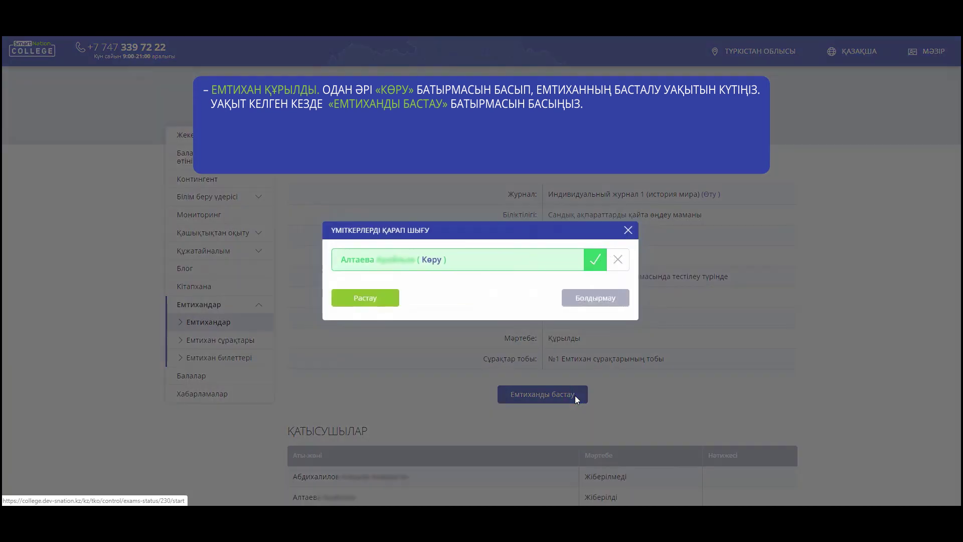
{"action": "left_click", "coordinate": [394, 300]}
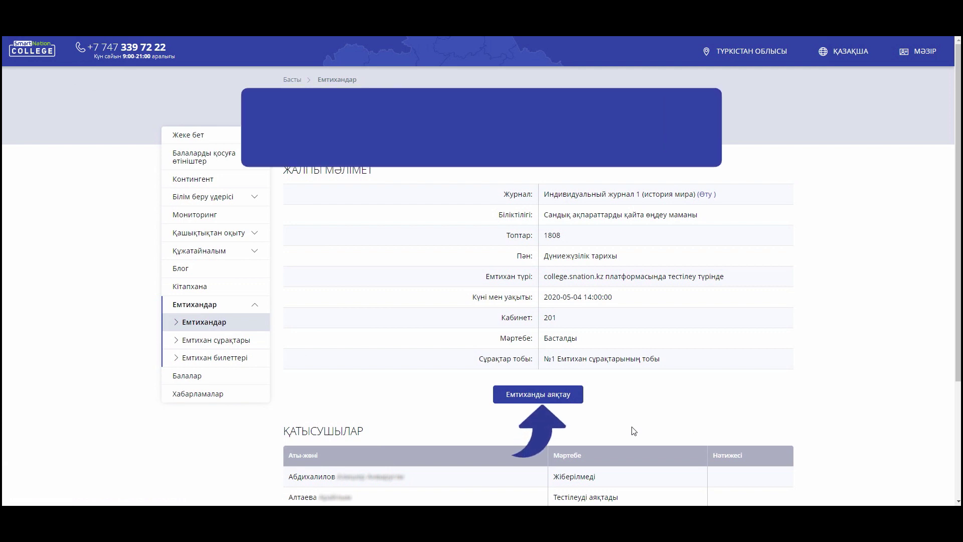
End the running world history exam and confirm the action.
{"action": "left_click", "coordinate": [576, 395]}
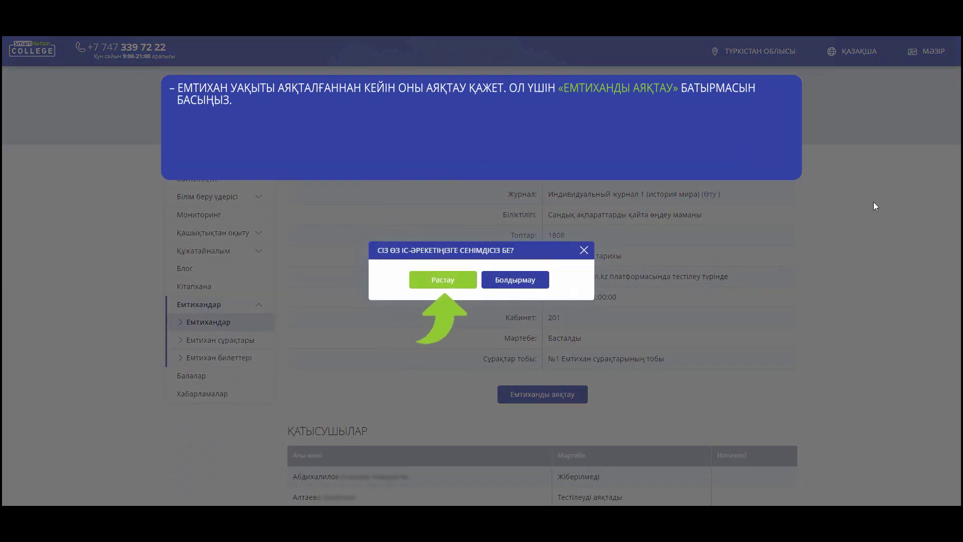
{"action": "left_click", "coordinate": [460, 281]}
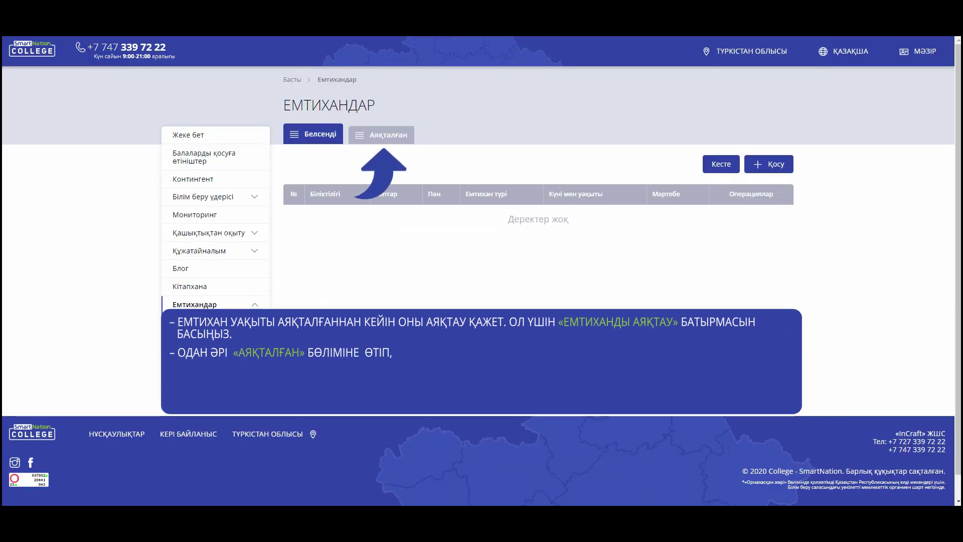
{"action": "left_click", "coordinate": [408, 142]}
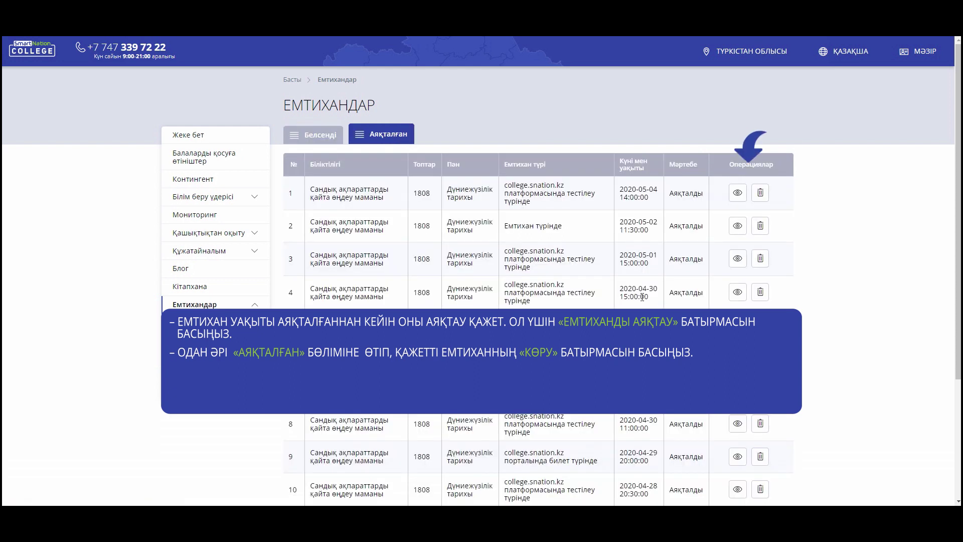
{"action": "left_click", "coordinate": [739, 200]}
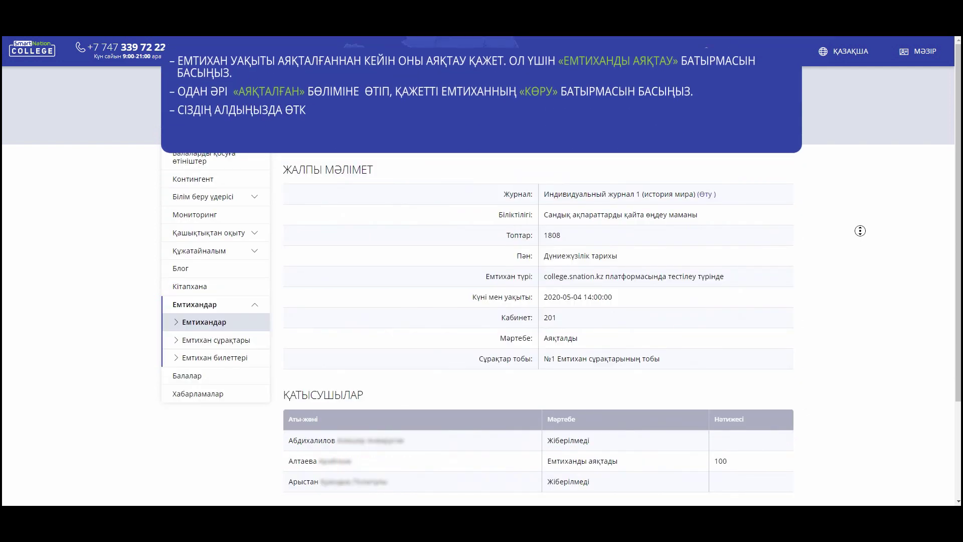
{"action": "scroll", "coordinate": [858, 230], "scroll_direction": "down", "scroll_amount": 2}
{"action": "scroll", "coordinate": [863, 245], "scroll_direction": "down", "scroll_amount": 1}
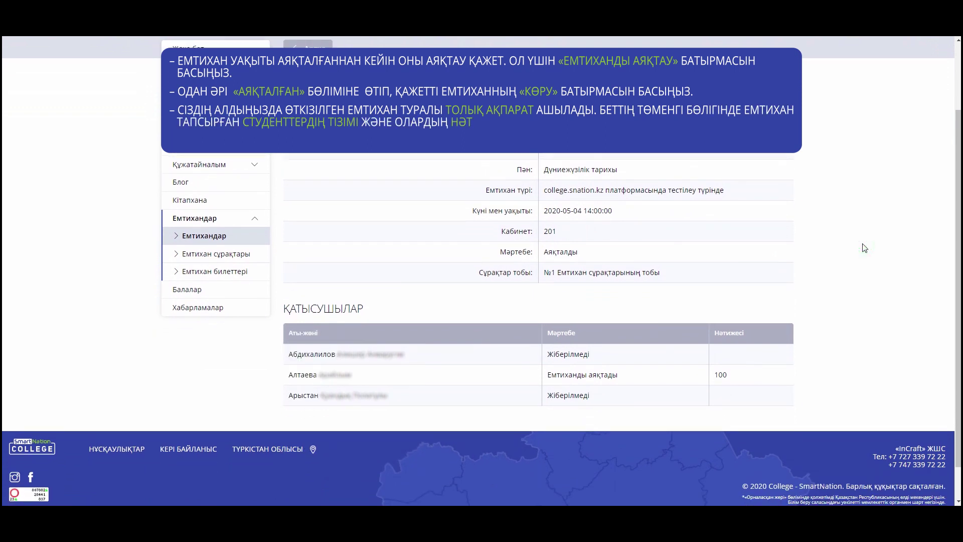